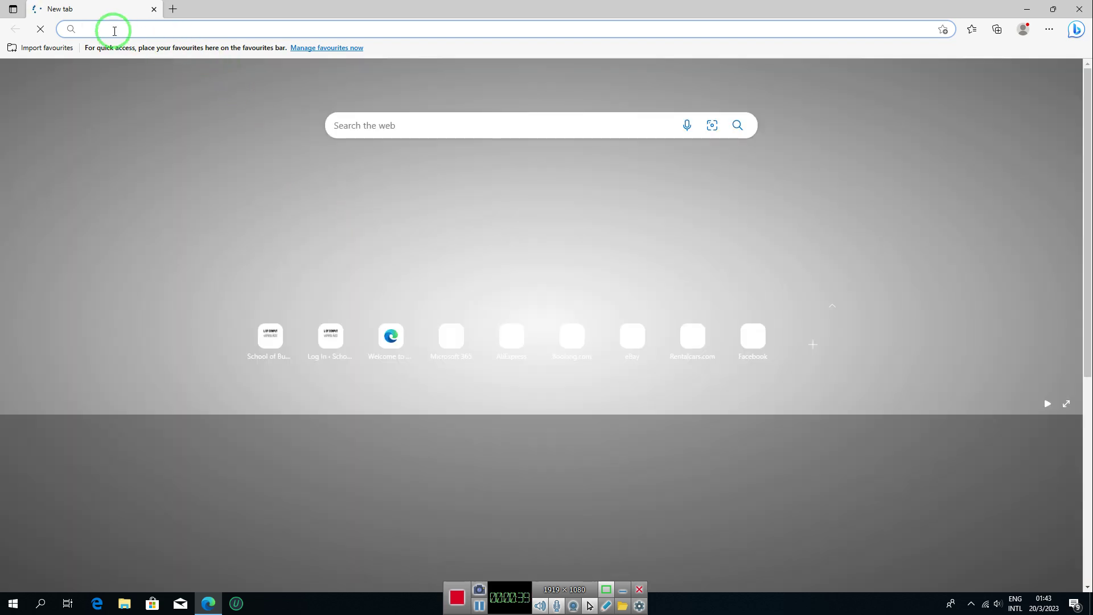
Step: Enter aca.co.zw in the address bar, fixing the mistyped 'aca.cozw', to load the site
{"action": "type", "text": "ACA"}
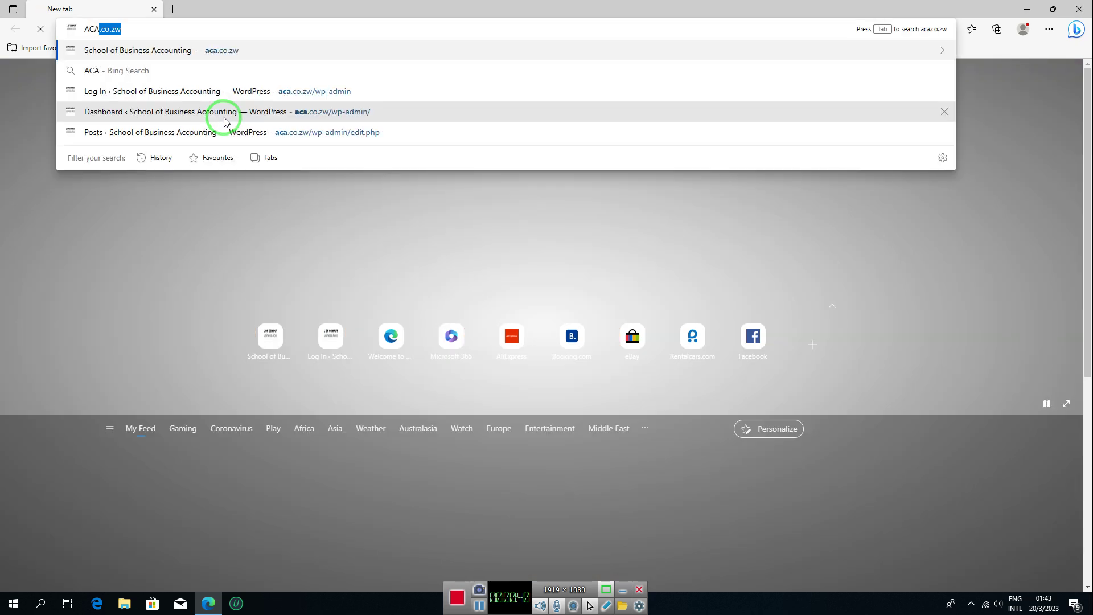
{"action": "key", "text": "Escape"}
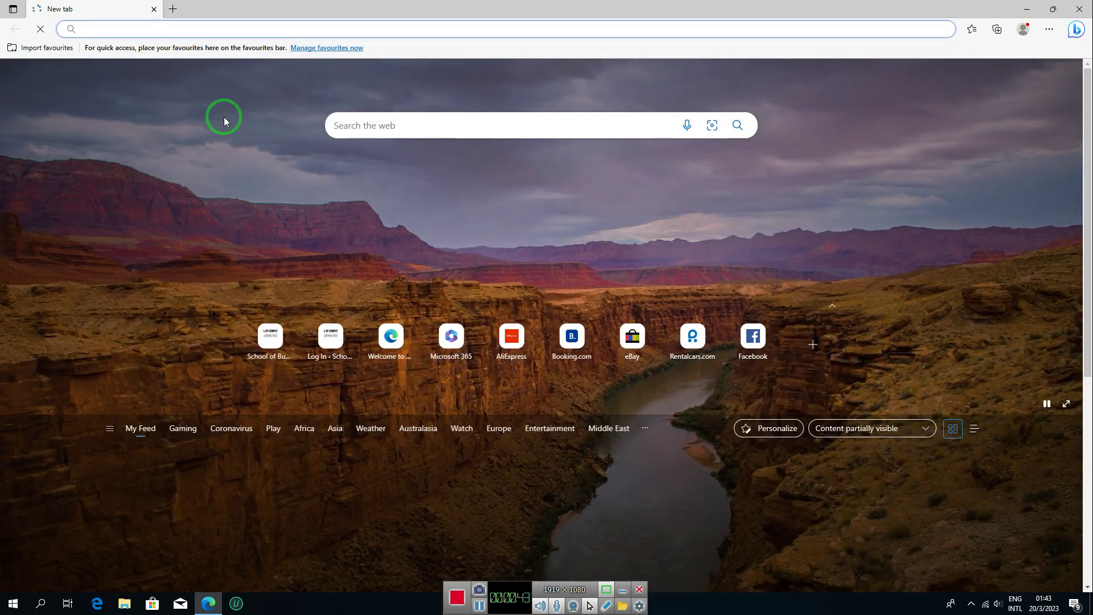
{"action": "type", "text": "aca."}
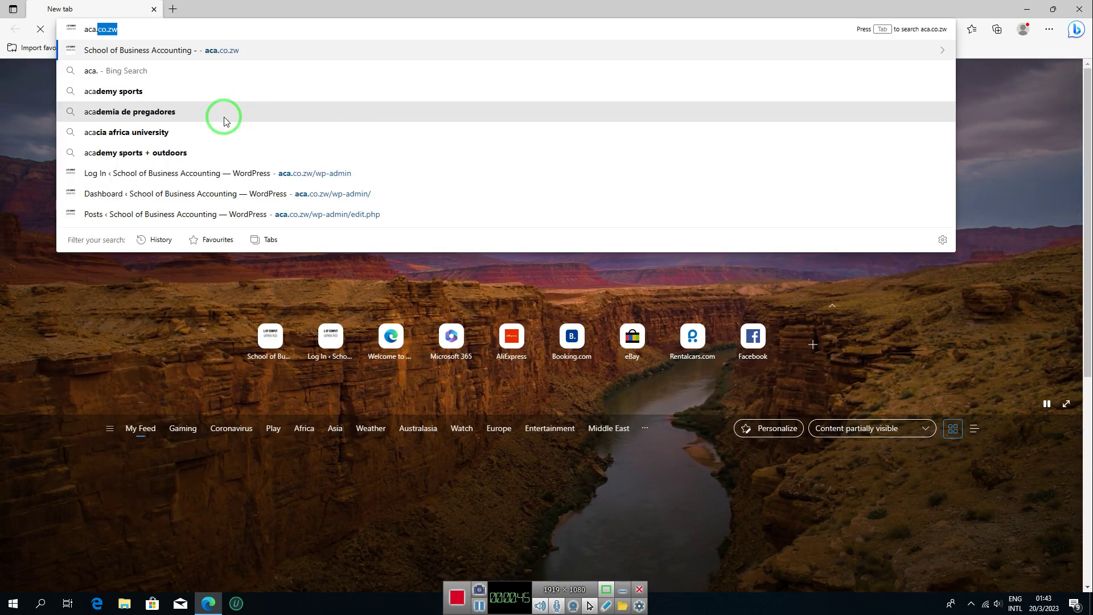
{"action": "type", "text": "cozw"}
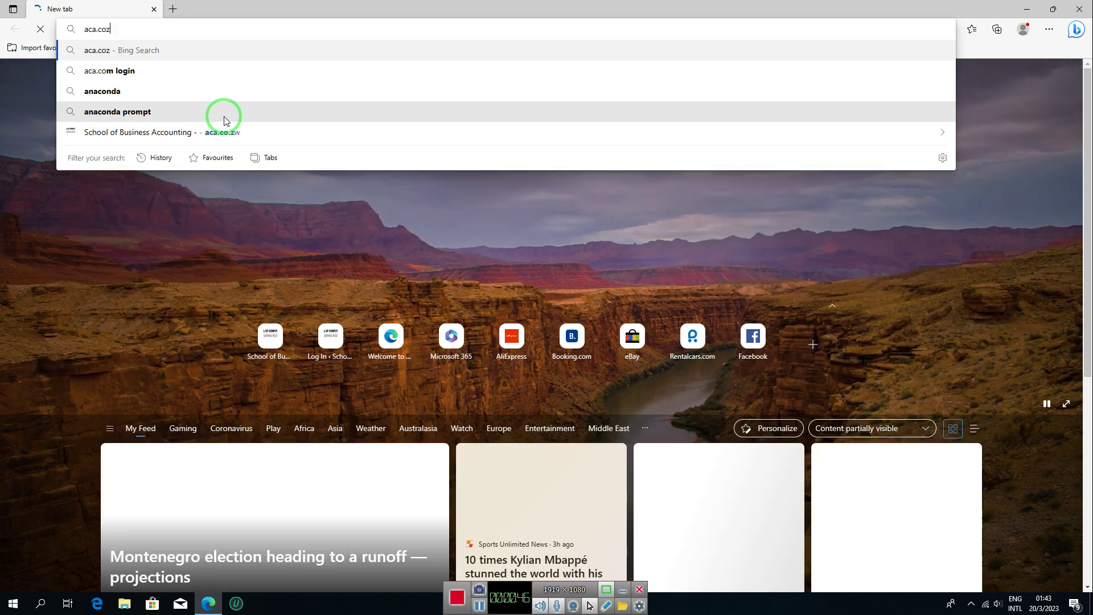
{"action": "key", "text": "BackSpace"}
{"action": "key", "text": "BackSpace"}
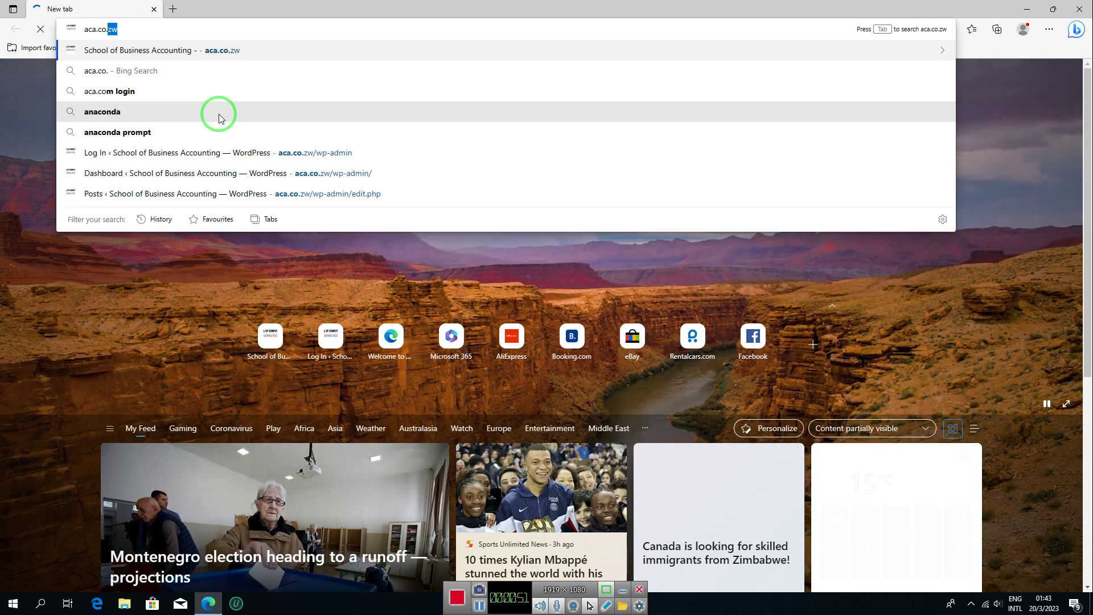
{"action": "type", "text": ".zw"}
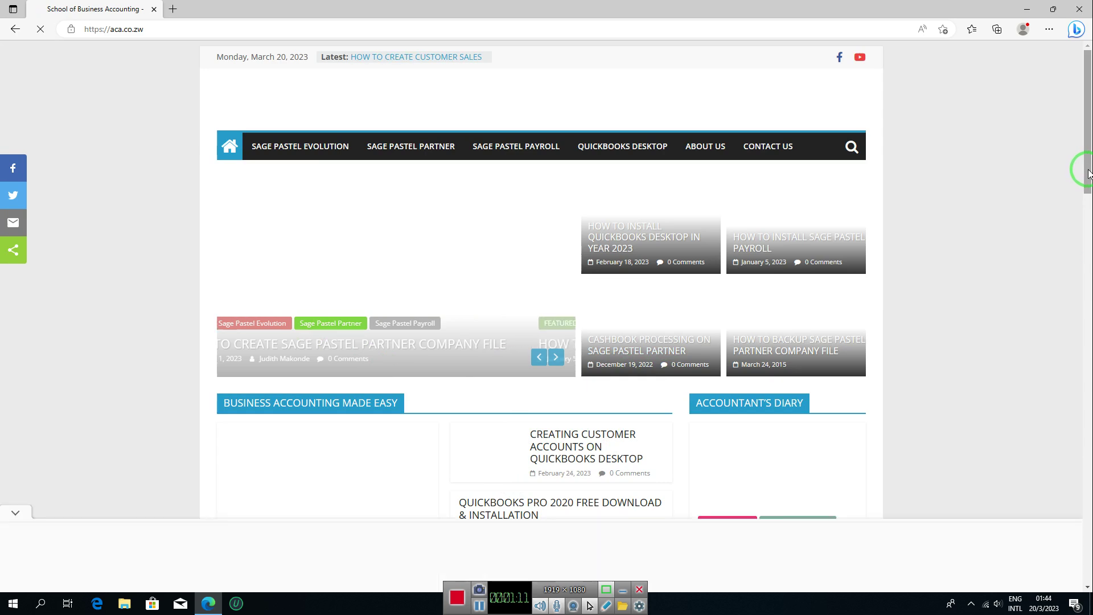
Step: Open the site search box and enter 'HOW TO DOWNLOAD SAGE PASTEL PAYROLL'
{"action": "mouse_move", "coordinate": [1083, 166]}
{"action": "left_mouse_down"}
{"action": "mouse_move", "coordinate": [1089, 253]}
{"action": "mouse_move", "coordinate": [1077, 159]}
{"action": "left_mouse_up"}
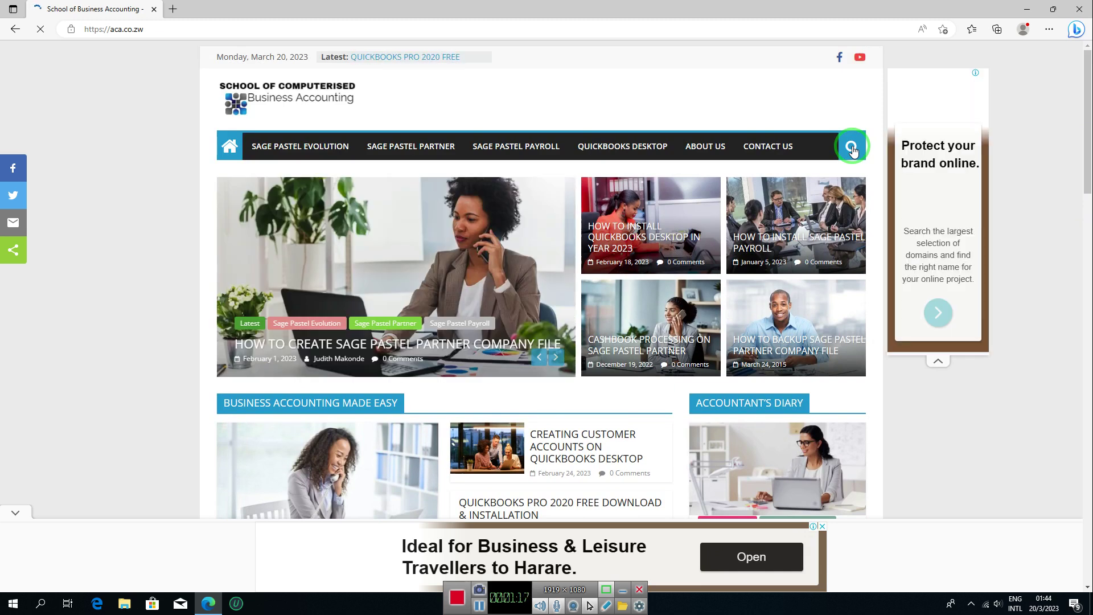
{"action": "left_click", "coordinate": [851, 148]}
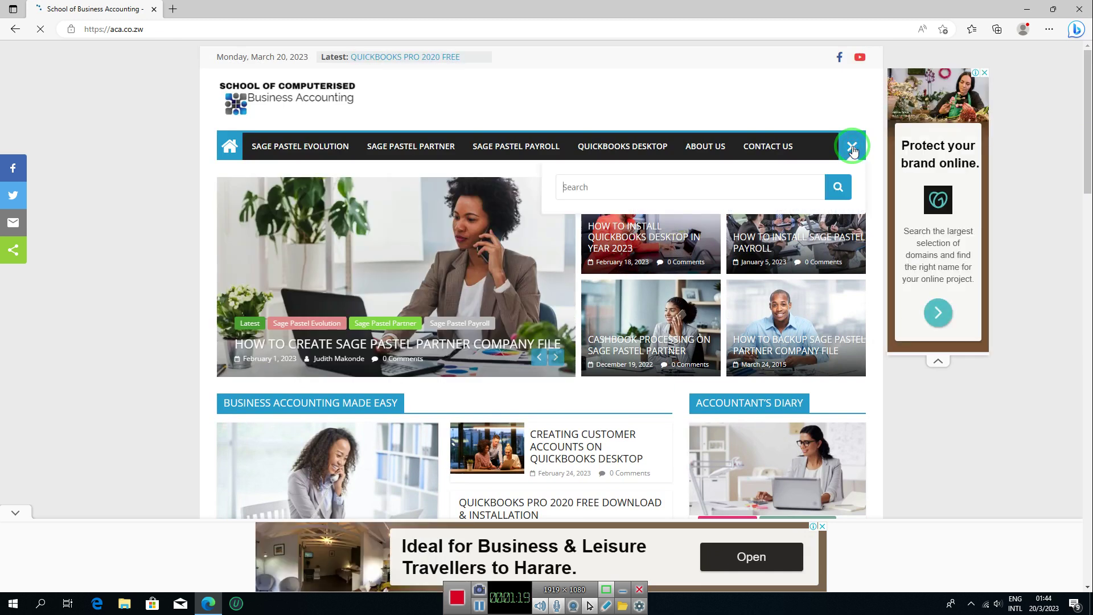
{"action": "left_click", "coordinate": [596, 188]}
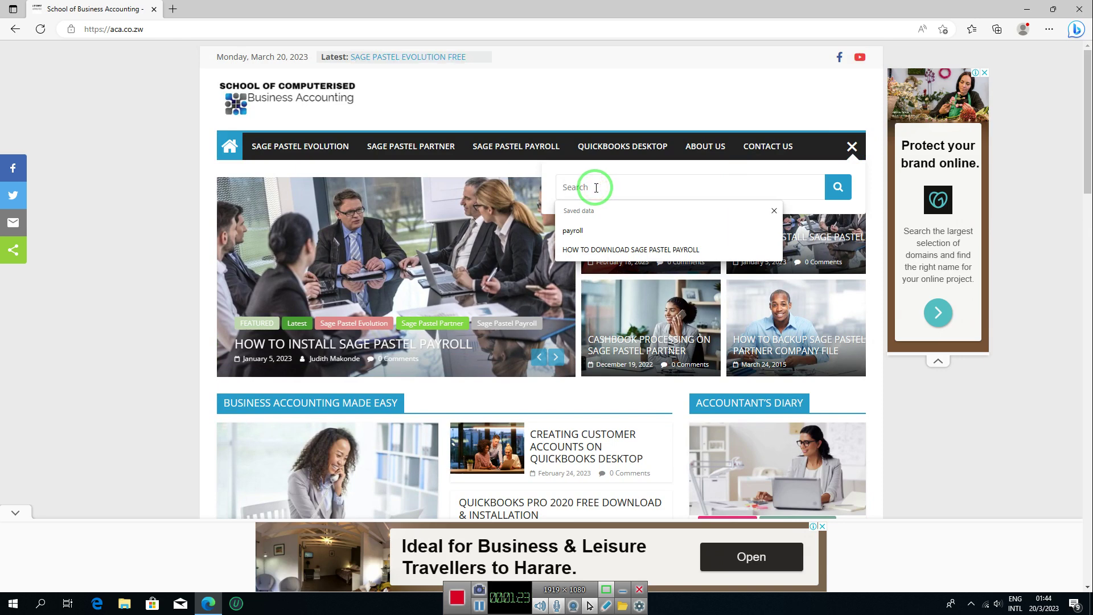
{"action": "type", "text": "ho"}
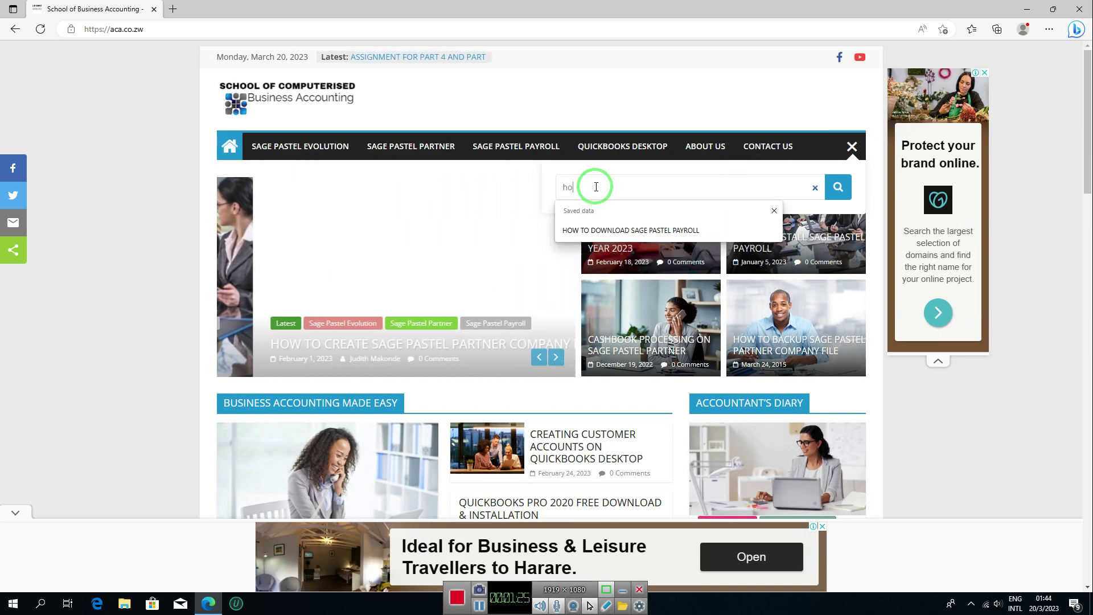
{"action": "key", "text": "BackSpace"}
{"action": "type", "text": "H"}
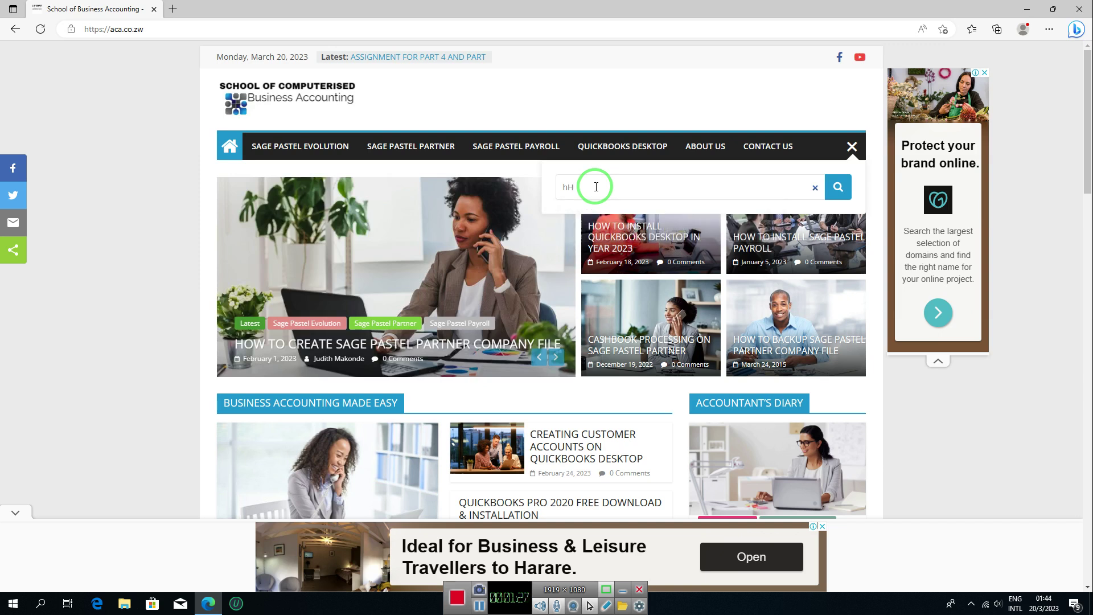
{"action": "key", "text": "BackSpace"}
{"action": "key", "text": "BackSpace"}
{"action": "type", "text": "H"}
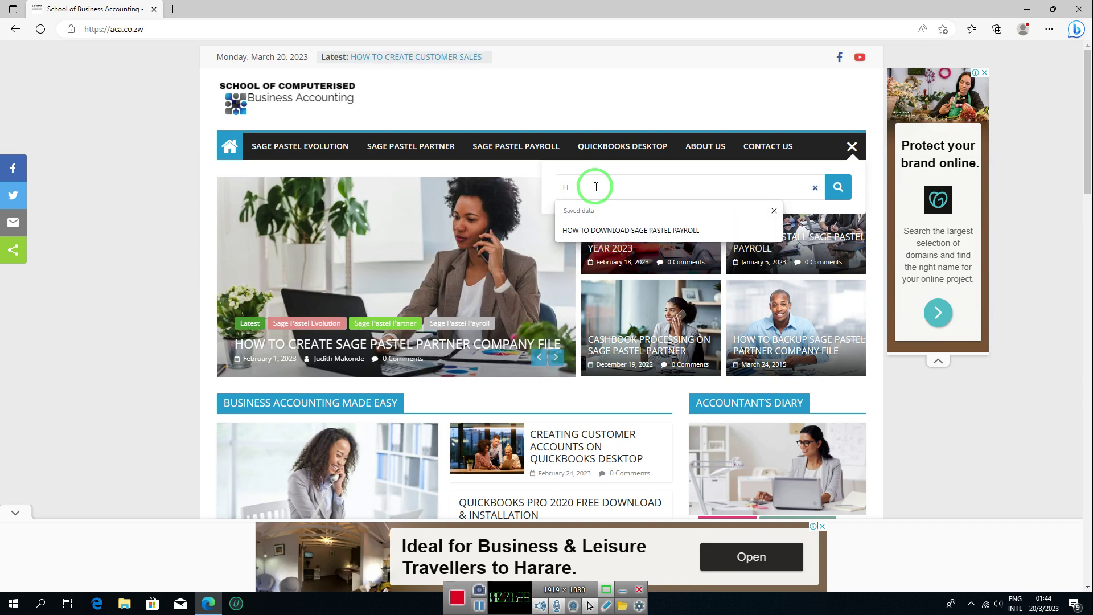
{"action": "type", "text": "OW TO DO"}
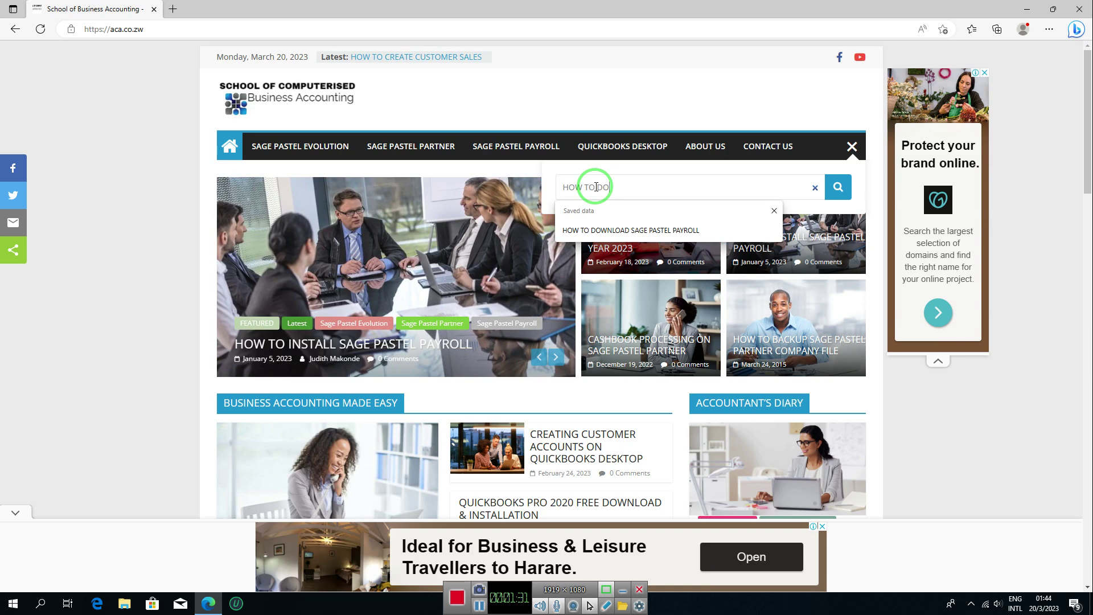
{"action": "type", "text": "WNLOAD SAGE"}
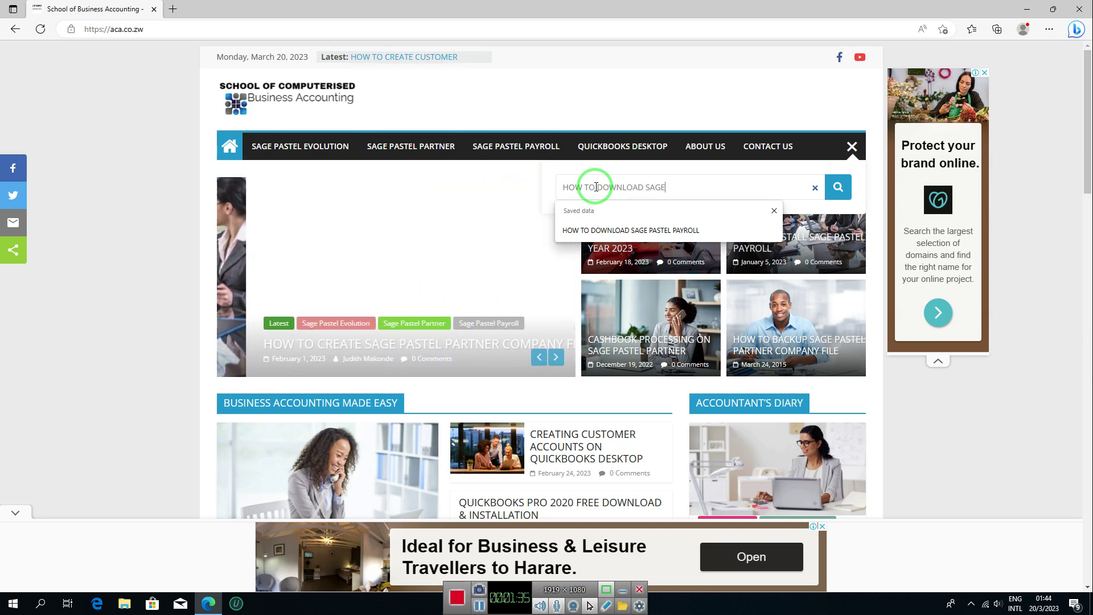
{"action": "type", "text": " PASTEL PA"}
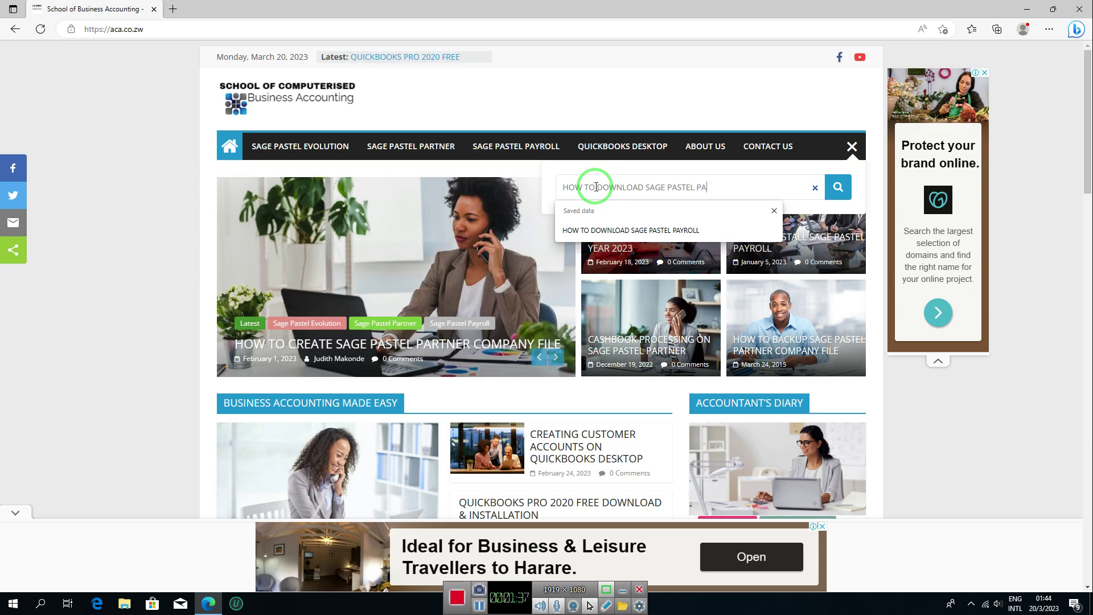
{"action": "type", "text": "YROLL"}
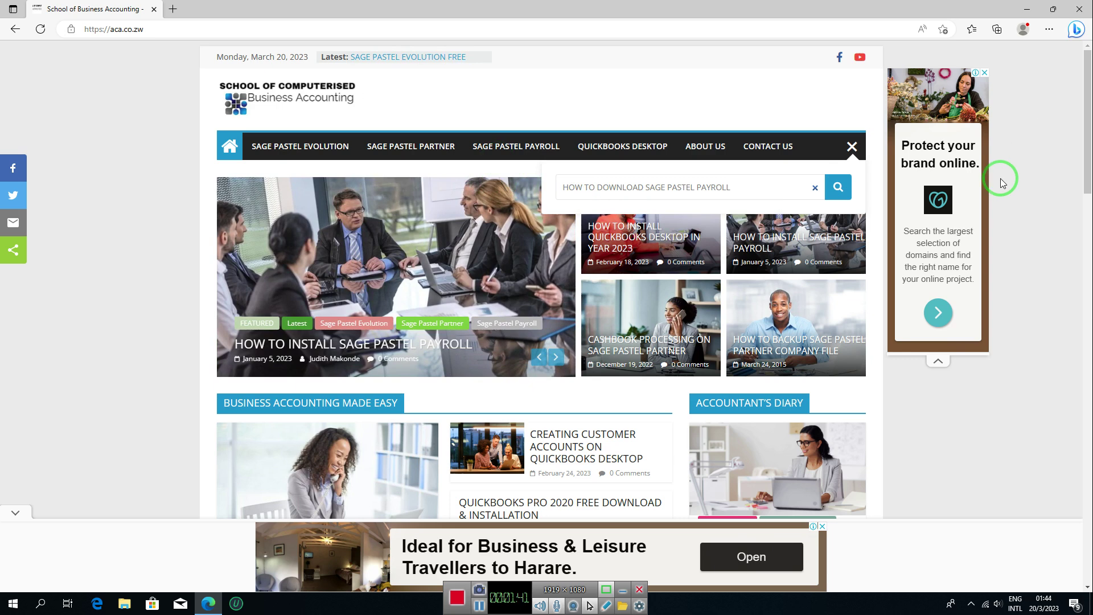
Step: Run the search, open the Sage Pastel Payroll Free Download post, and add it to the cart
{"action": "left_click", "coordinate": [838, 188]}
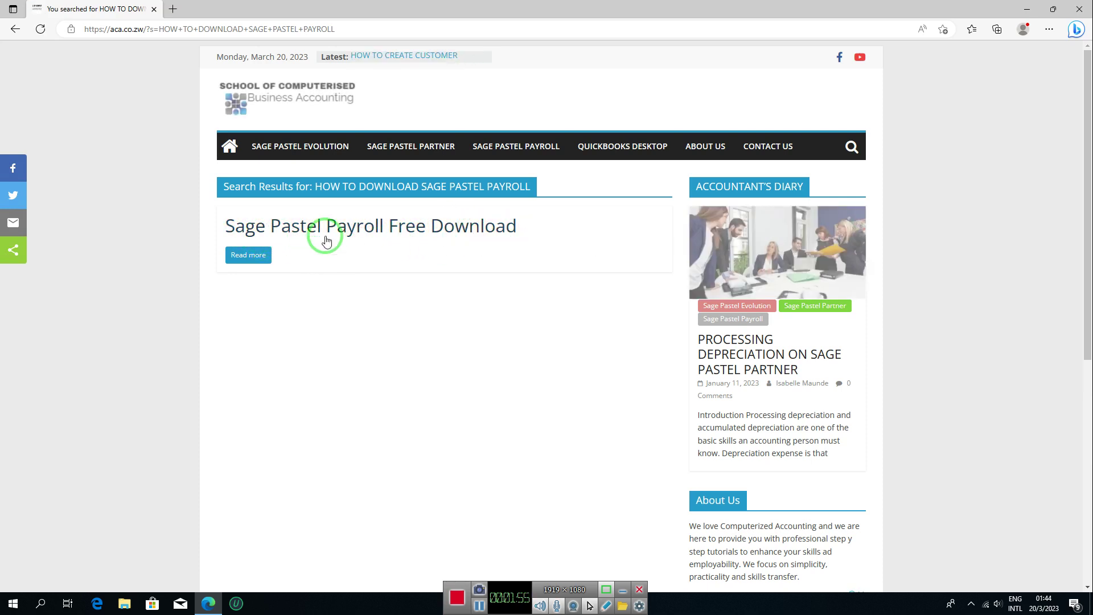
{"action": "left_click", "coordinate": [252, 261]}
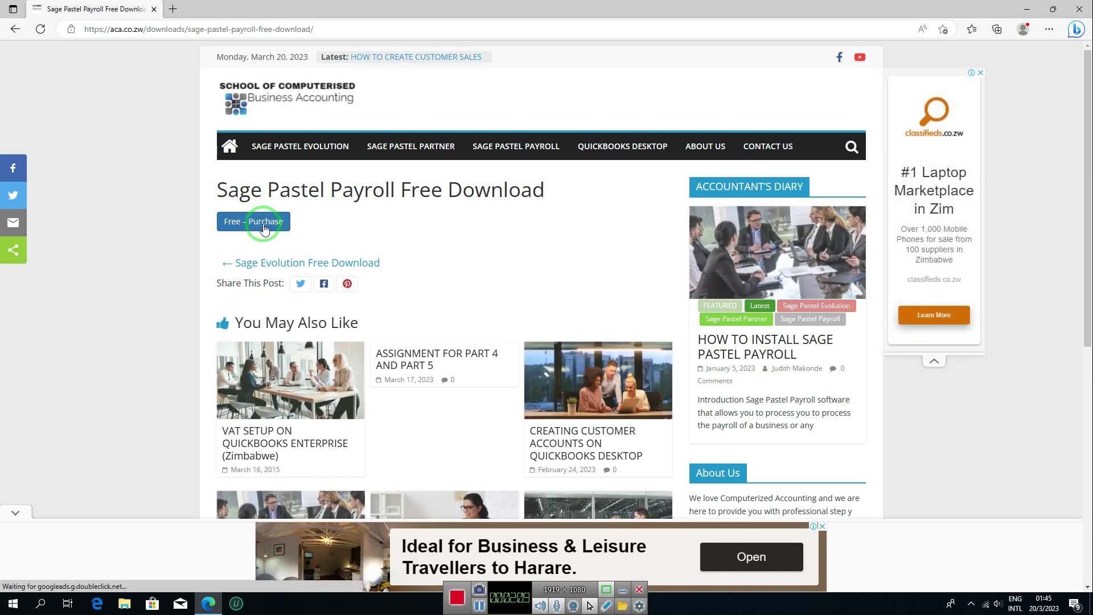
{"action": "left_click", "coordinate": [264, 228]}
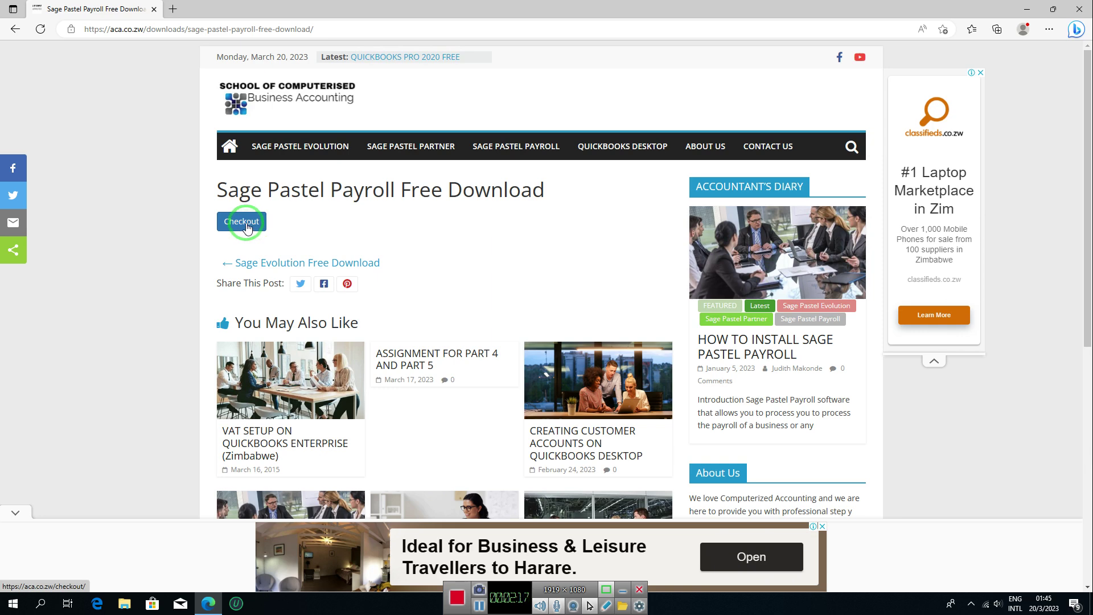
Step: Go to checkout and type the customer's email address into the Email field
{"action": "left_click", "coordinate": [245, 224]}
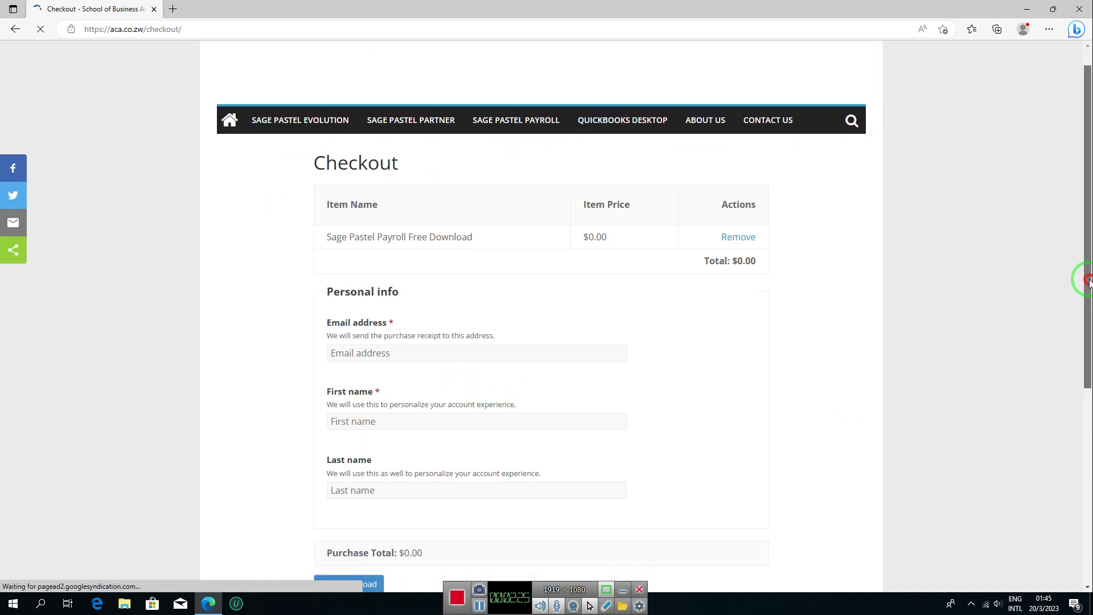
{"action": "left_click_drag", "start_coordinate": [1084, 244], "coordinate": [1086, 328]}
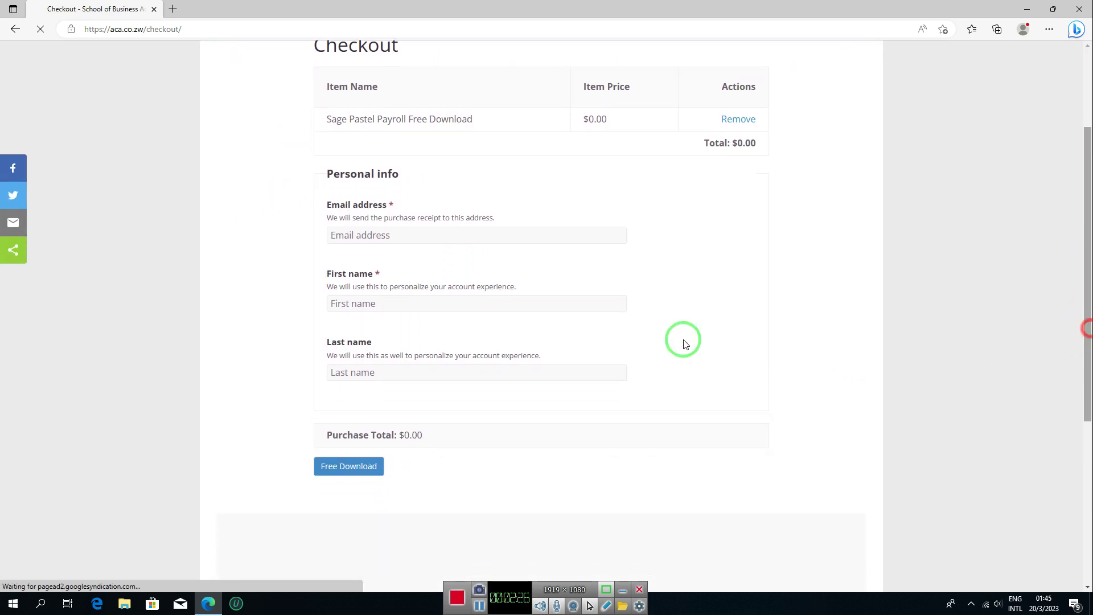
{"action": "left_click", "coordinate": [382, 236]}
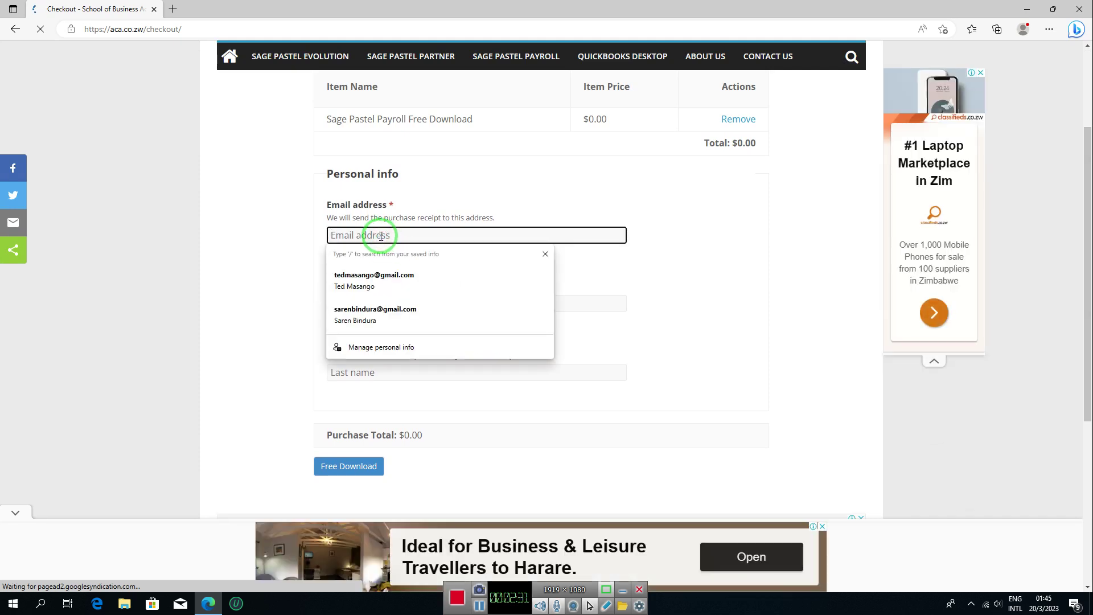
{"action": "type", "text": "te"}
{"action": "key", "text": "BackSpace"}
{"action": "key", "text": "BackSpace"}
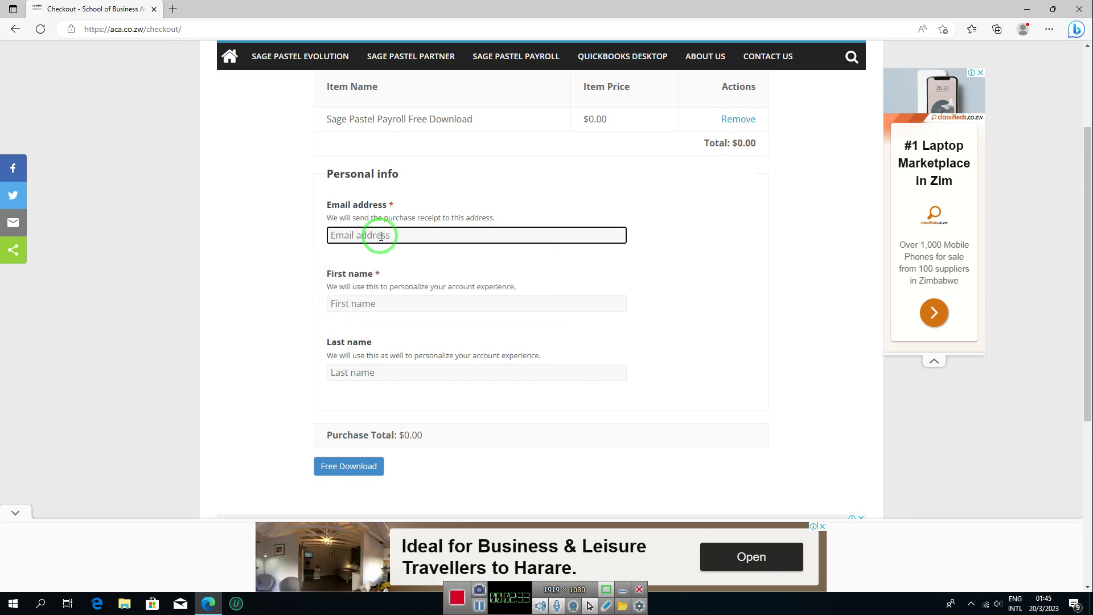
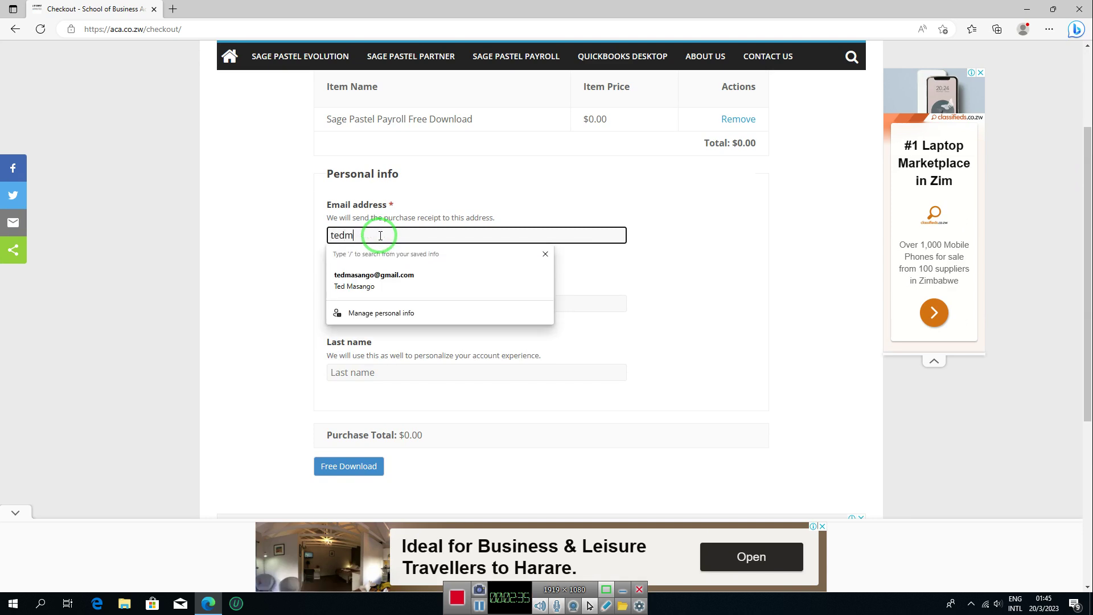
{"action": "key", "text": "Return"}
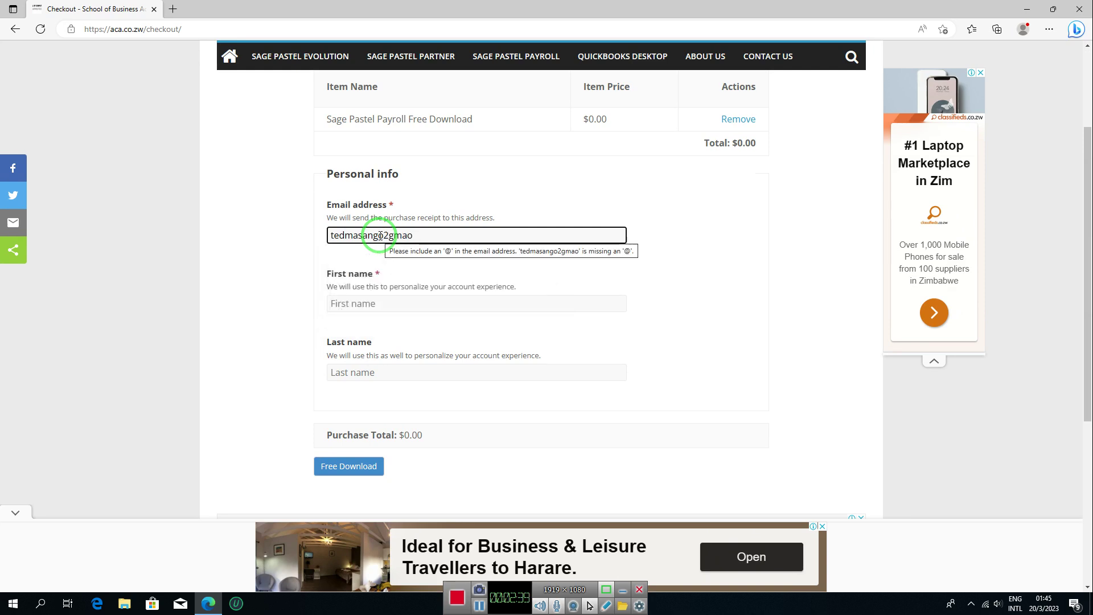
{"action": "key", "text": "BackSpace"}
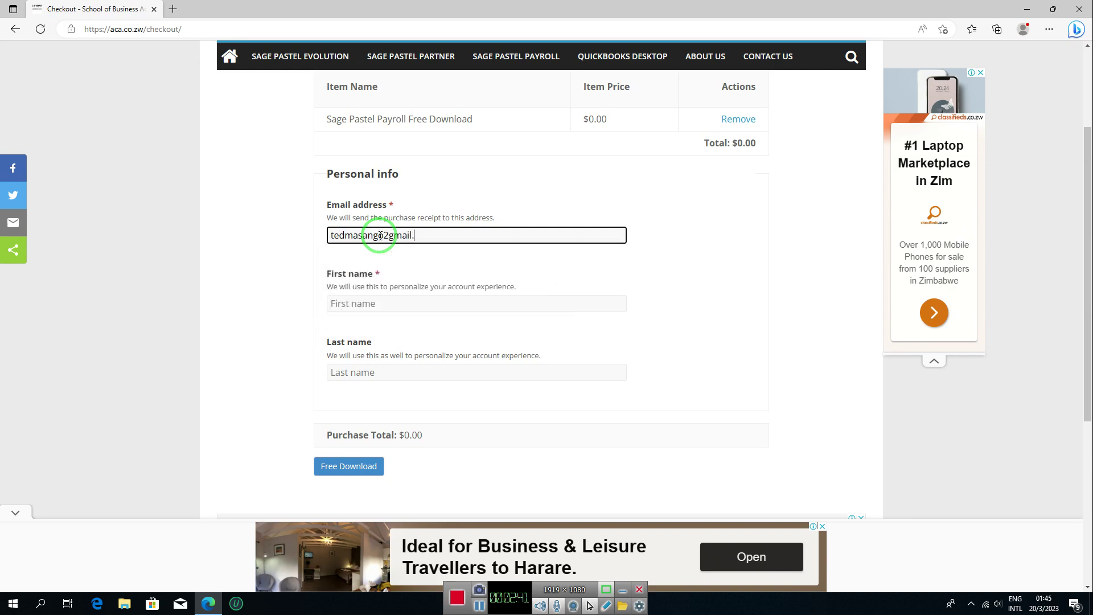
Step: Fill in the first and last name fields and submit the Free Download order
{"action": "key", "text": "Tab"}
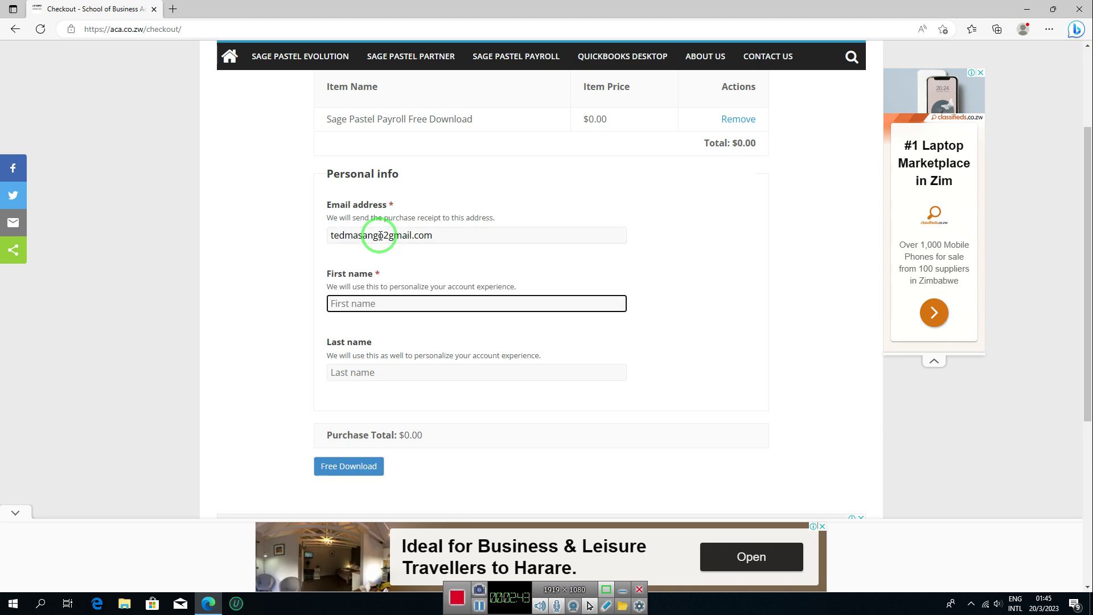
{"action": "key", "text": "Tab"}
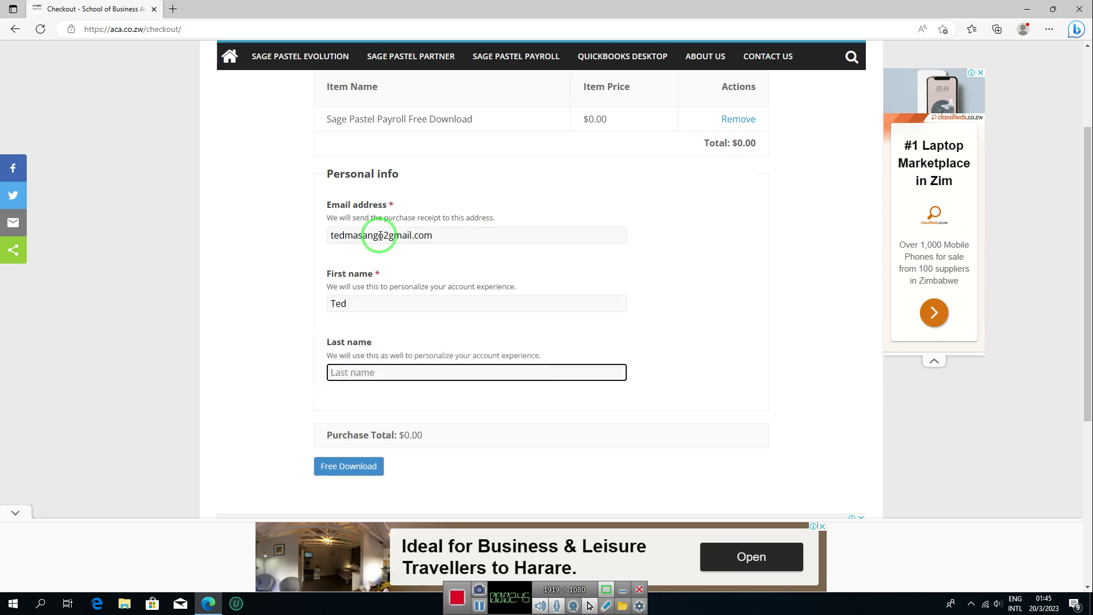
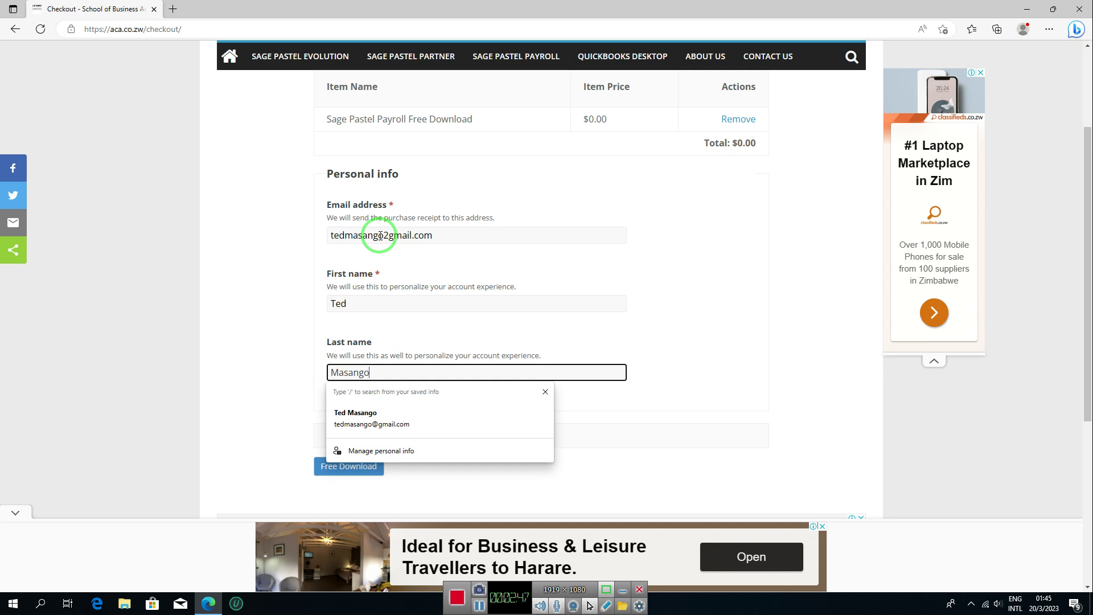
{"action": "key", "text": "Tab"}
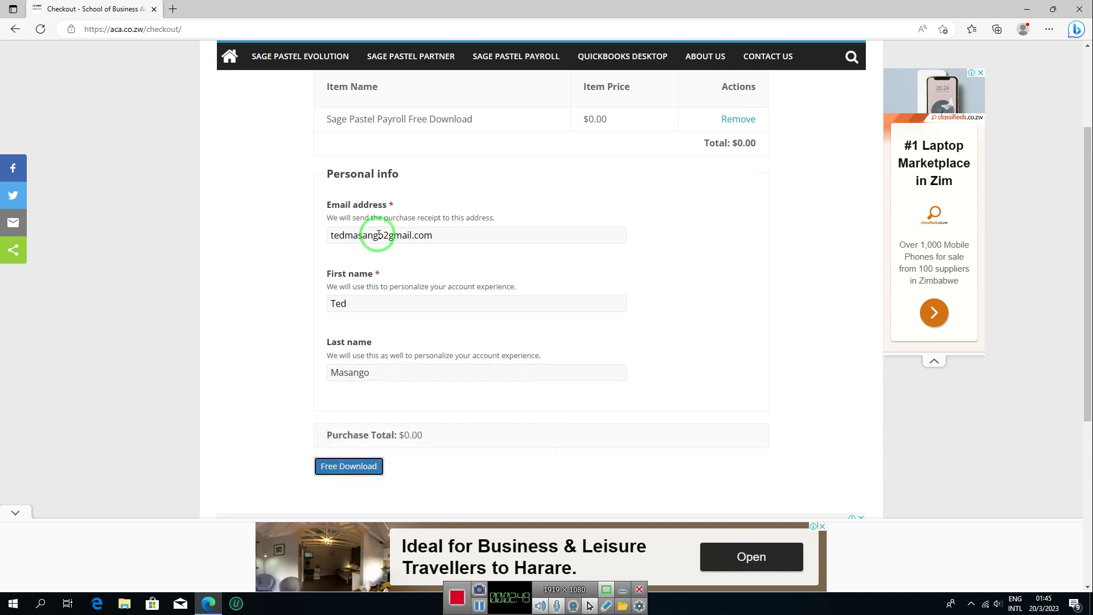
{"action": "left_click", "coordinate": [349, 467]}
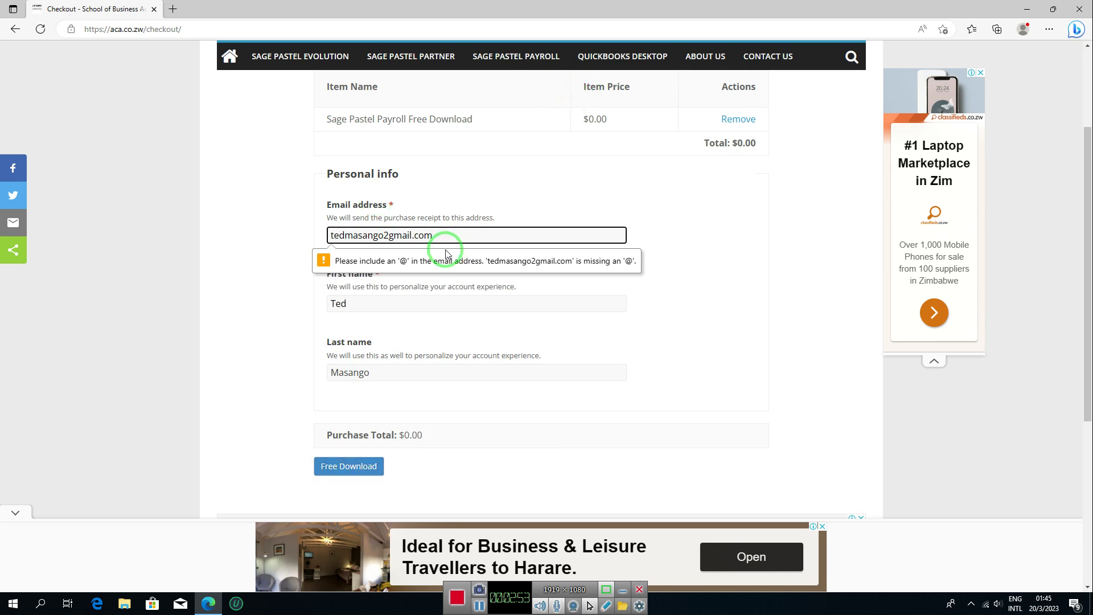
Step: Insert the missing @ into the email address and resubmit the free download order
{"action": "left_click", "coordinate": [388, 235]}
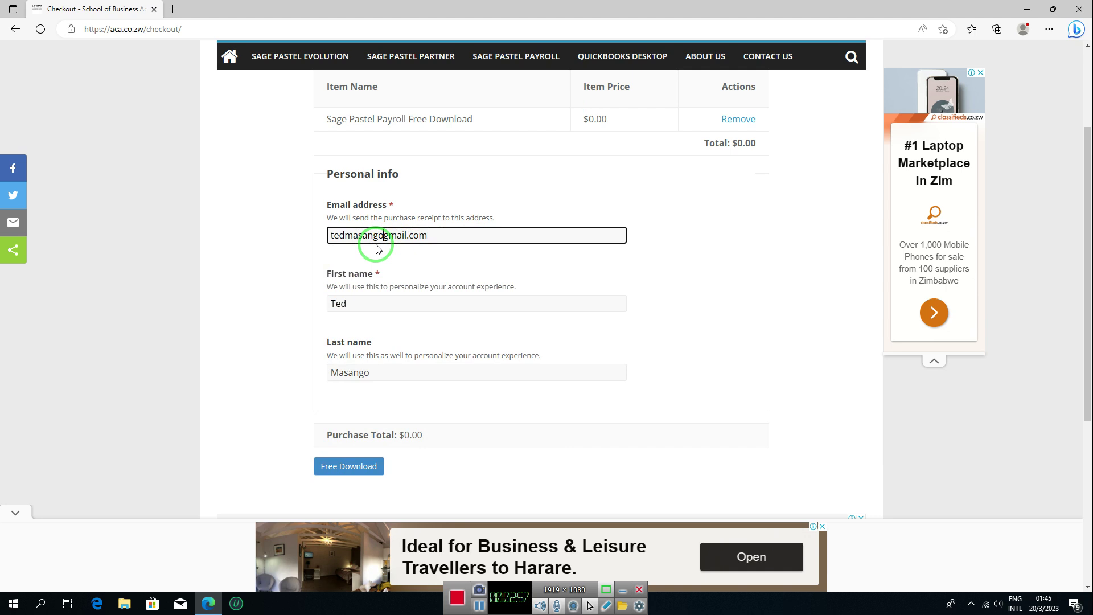
{"action": "type", "text": "@"}
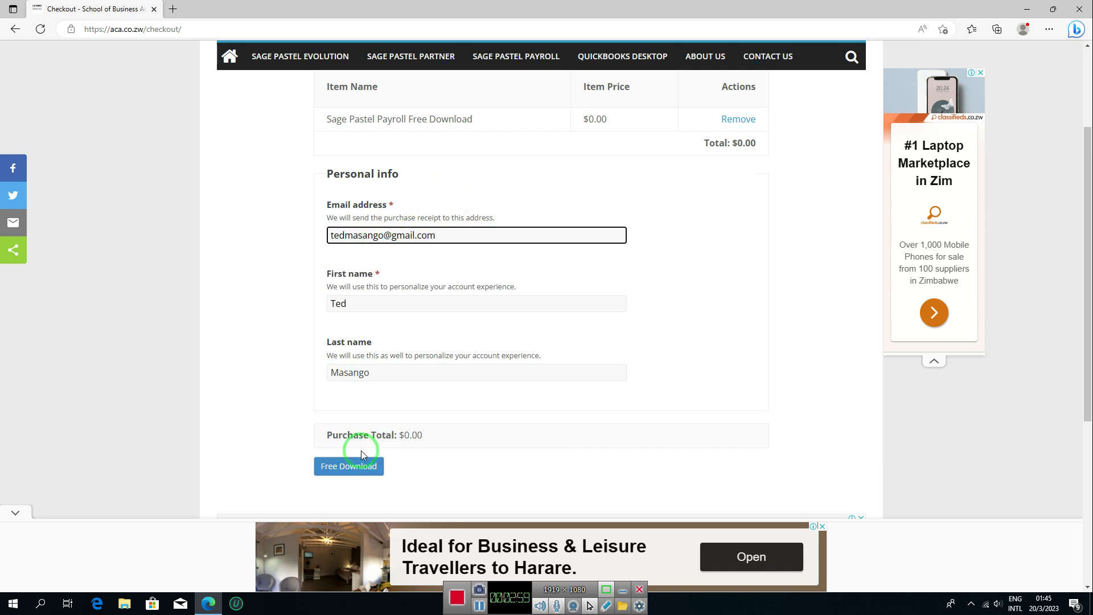
{"action": "left_click", "coordinate": [349, 469]}
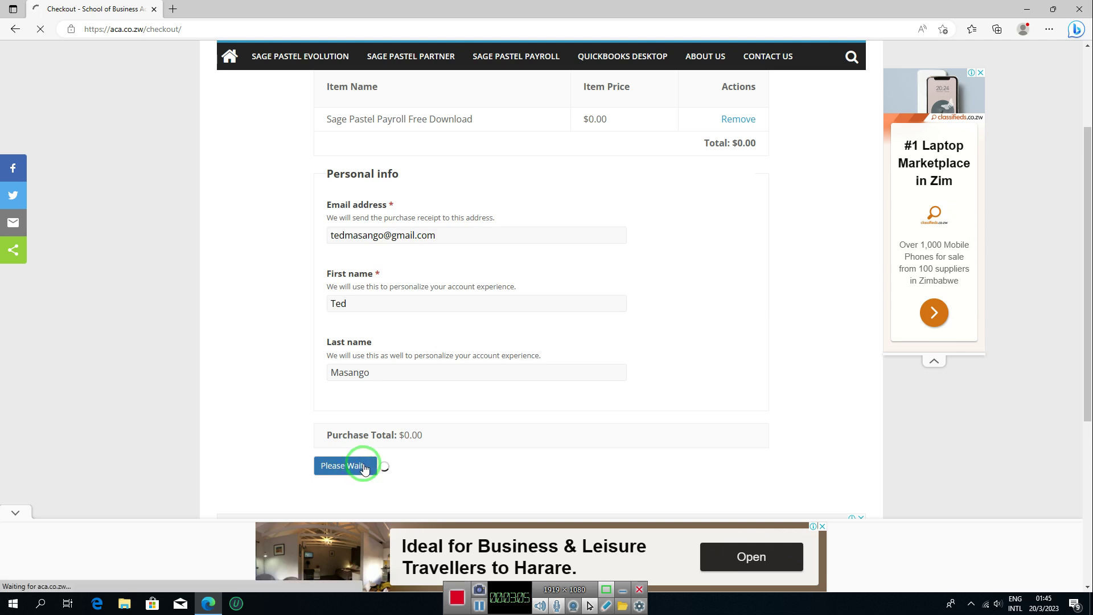
{"action": "left_click", "coordinate": [1085, 171]}
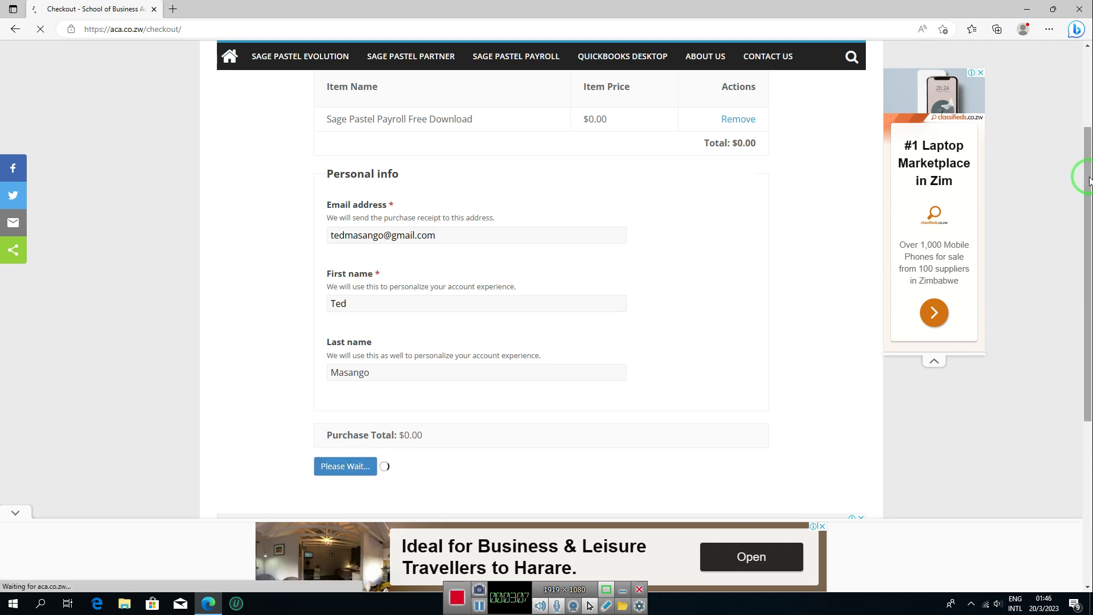
Step: Scroll the order 13 confirmation ($0.00) and open View Details and Downloads
{"action": "mouse_move", "coordinate": [1088, 180]}
{"action": "left_mouse_down"}
{"action": "mouse_move", "coordinate": [1089, 93]}
{"action": "mouse_move", "coordinate": [1081, 176]}
{"action": "left_mouse_up"}
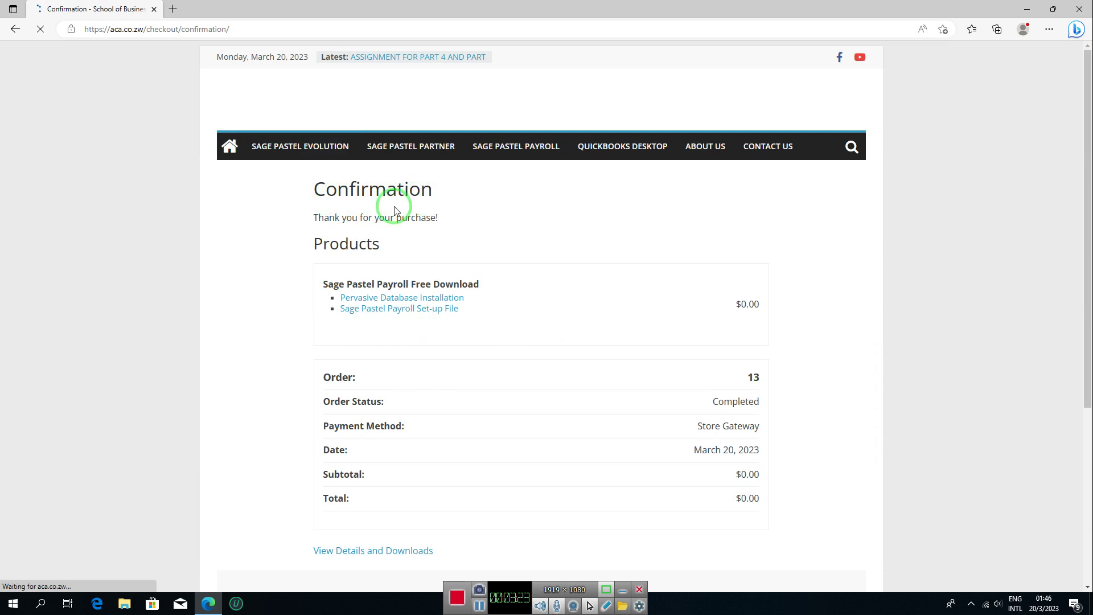
{"action": "left_click", "coordinate": [449, 308]}
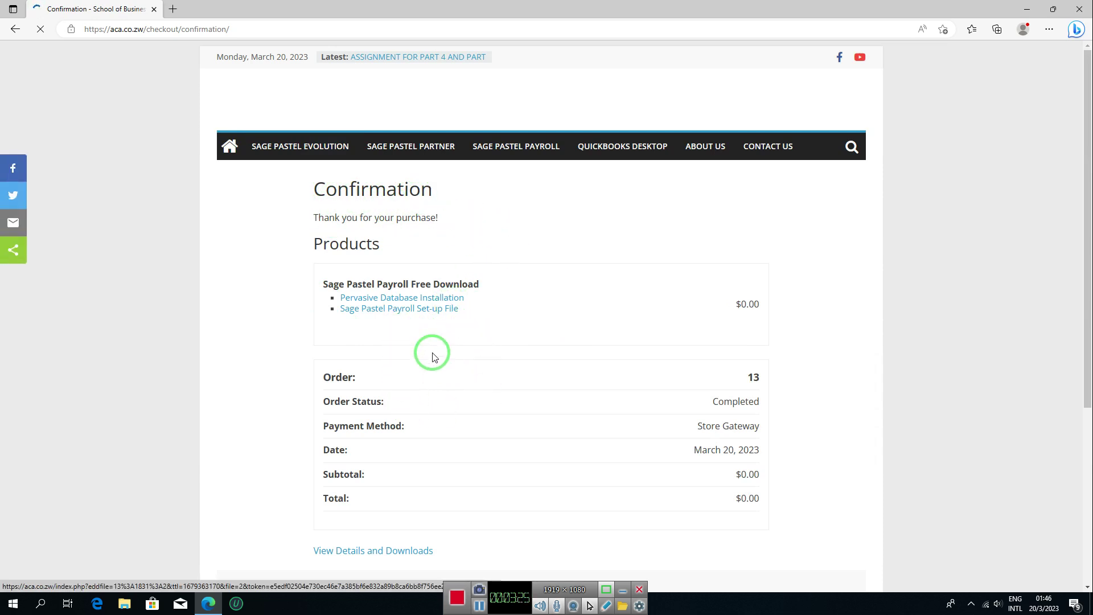
{"action": "left_click_drag", "start_coordinate": [1087, 279], "coordinate": [1085, 420]}
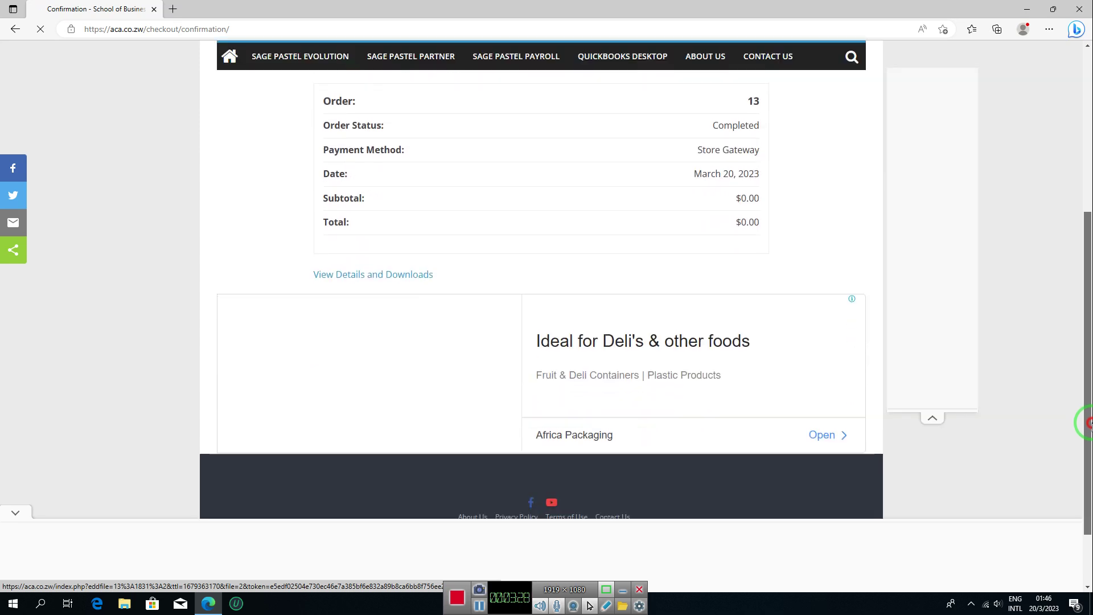
{"action": "left_click", "coordinate": [360, 276]}
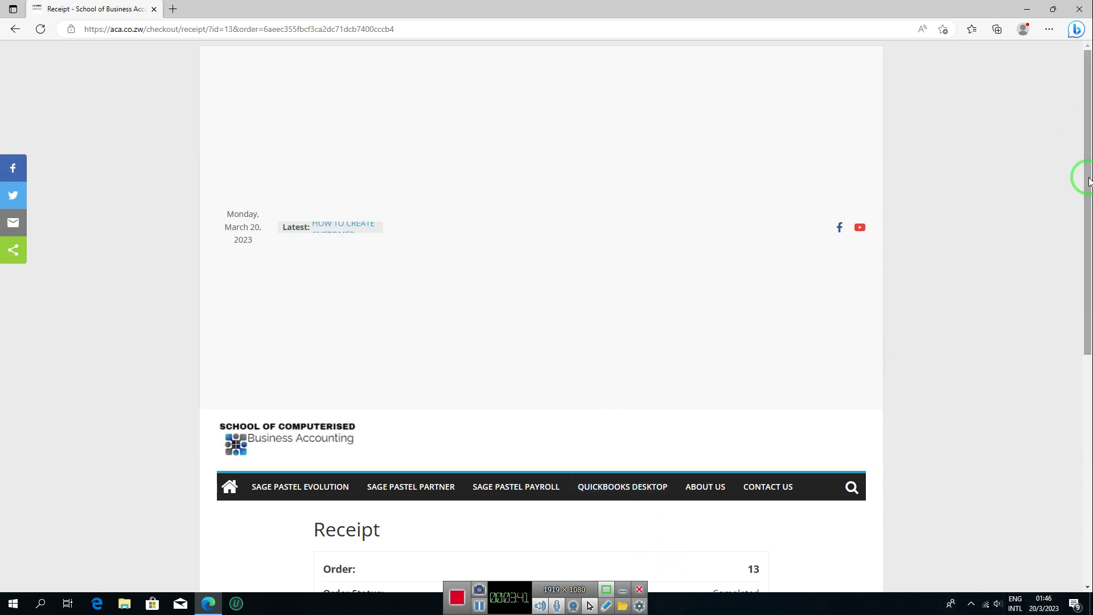
Step: Scroll to Products on the receipt and follow the Pervasive Database Installation link
{"action": "left_click_drag", "start_coordinate": [1089, 205], "coordinate": [1089, 446]}
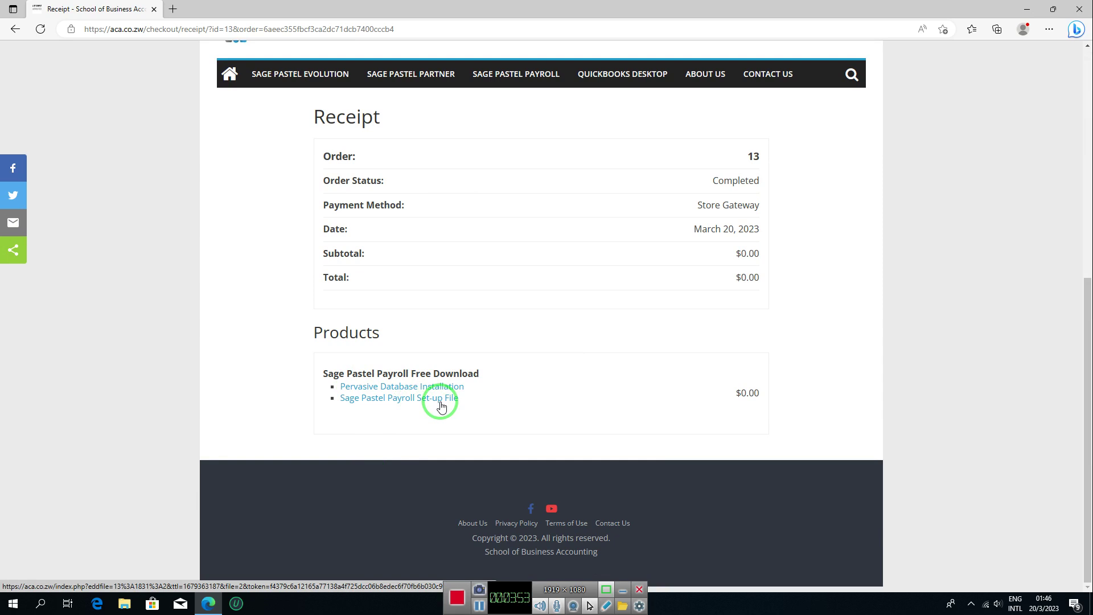
{"action": "left_click", "coordinate": [376, 391]}
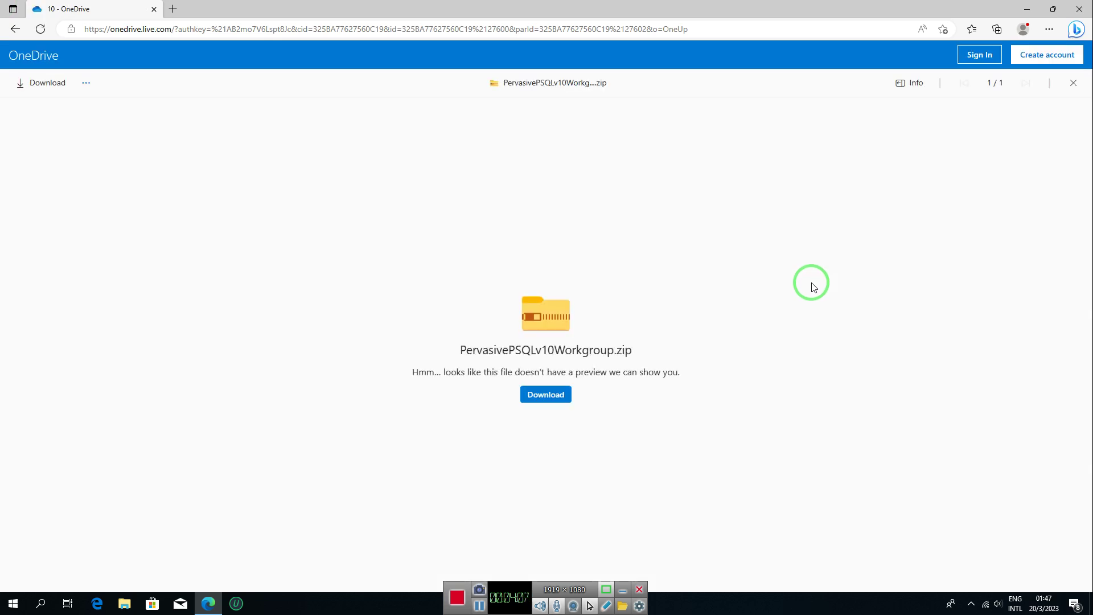
{"action": "left_click", "coordinate": [537, 395]}
Step: Return to the order 13 receipt and scroll down to the product download links
{"action": "left_click", "coordinate": [17, 30]}
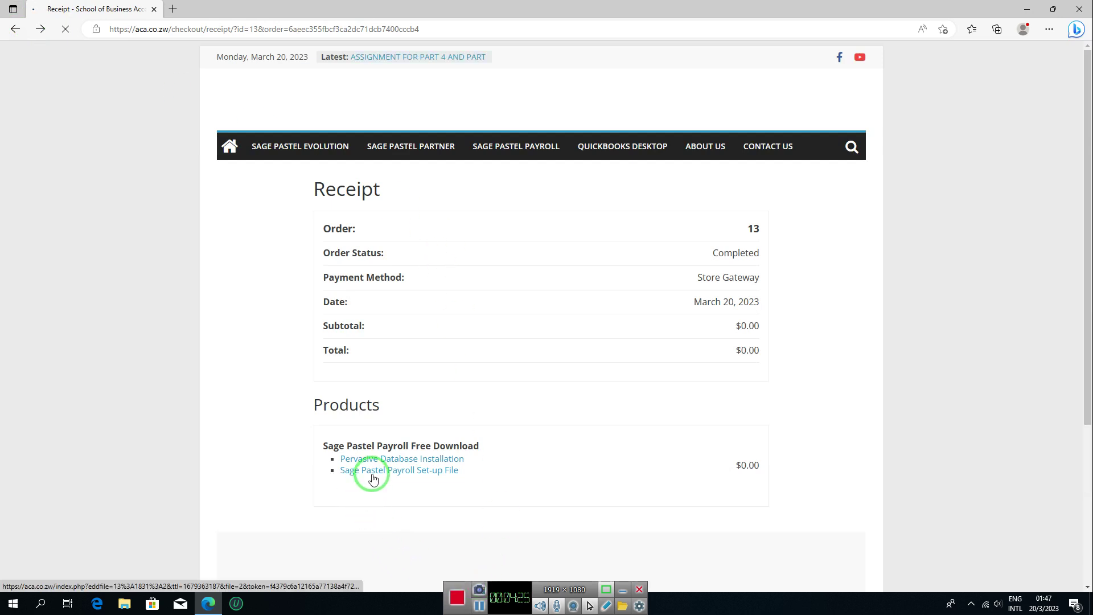
{"action": "scroll", "coordinate": [431, 477], "scroll_direction": "down", "scroll_amount": 5}
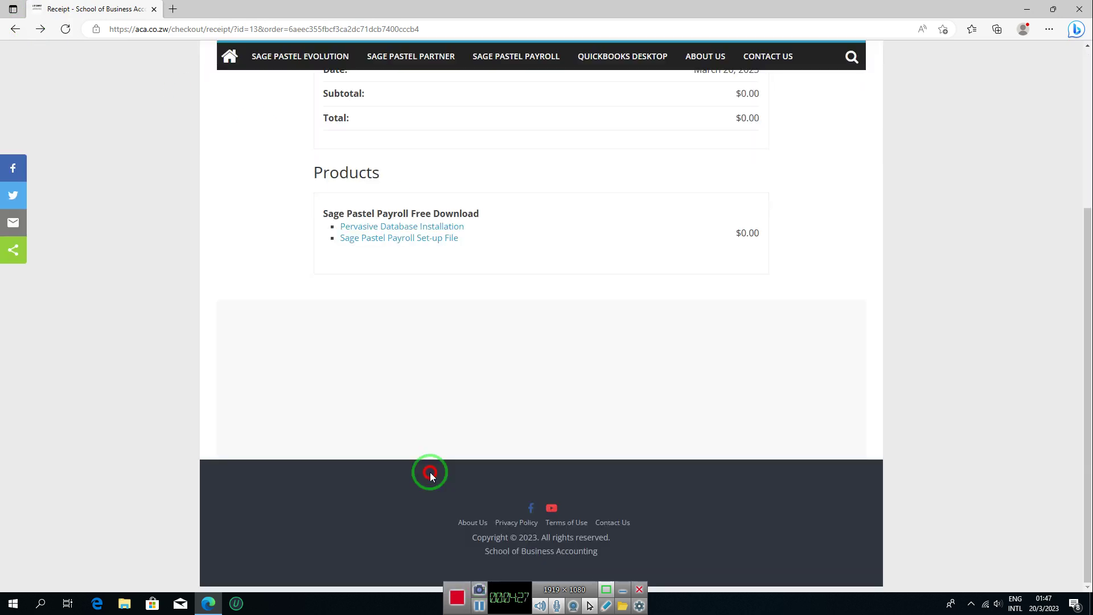